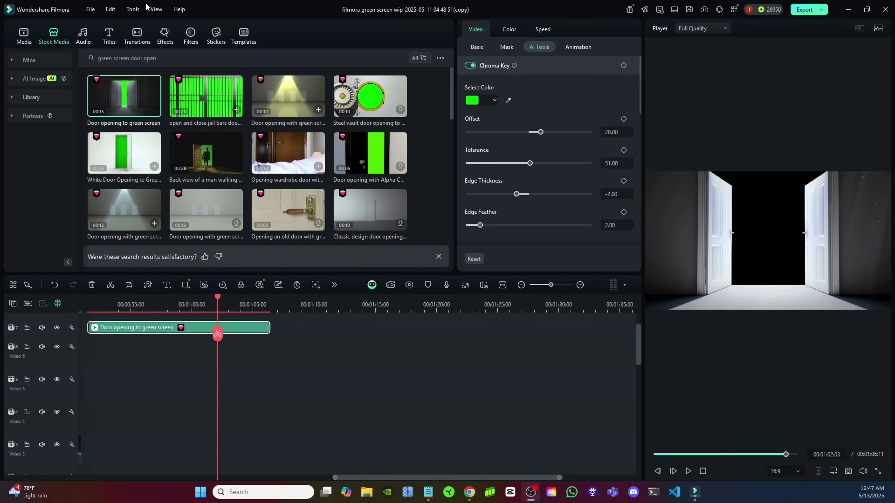
Step: Add the modern movie theater clip from a "green screen movie theater" stock search beneath the door clip and enable its Chroma Key
click(91, 58)
text(green screen movie theater)
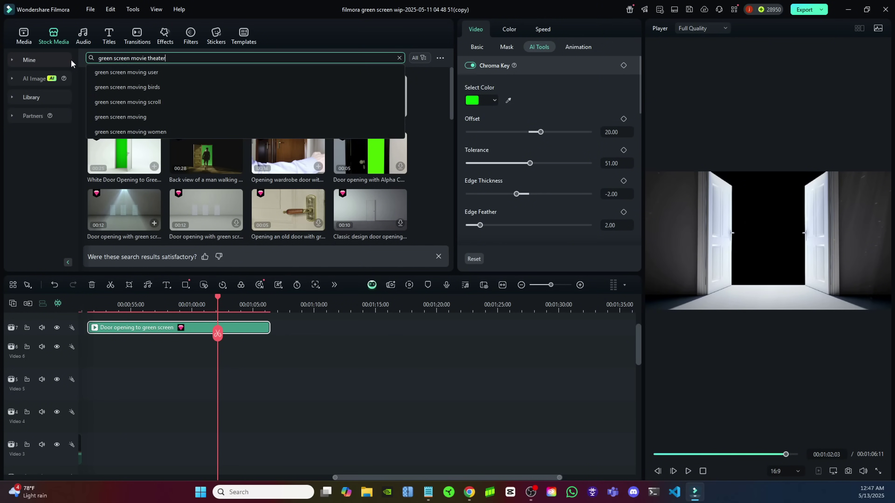
key(Return)
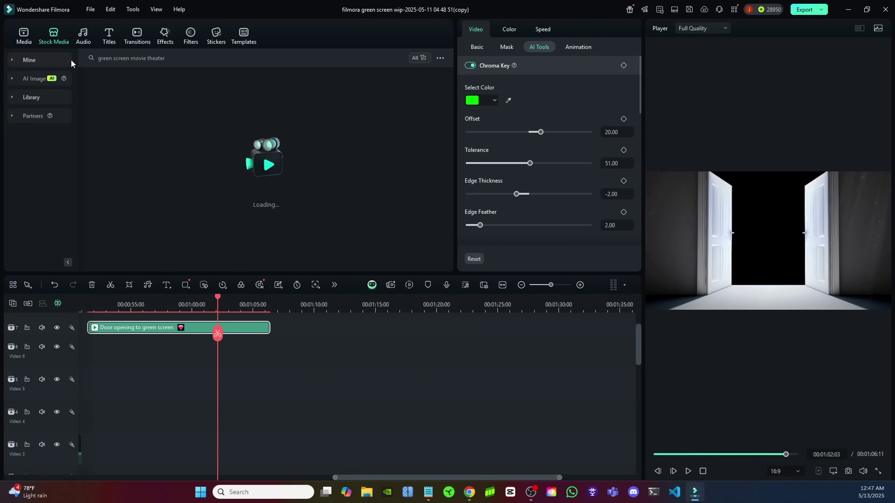
drag(116, 88, 209, 353)
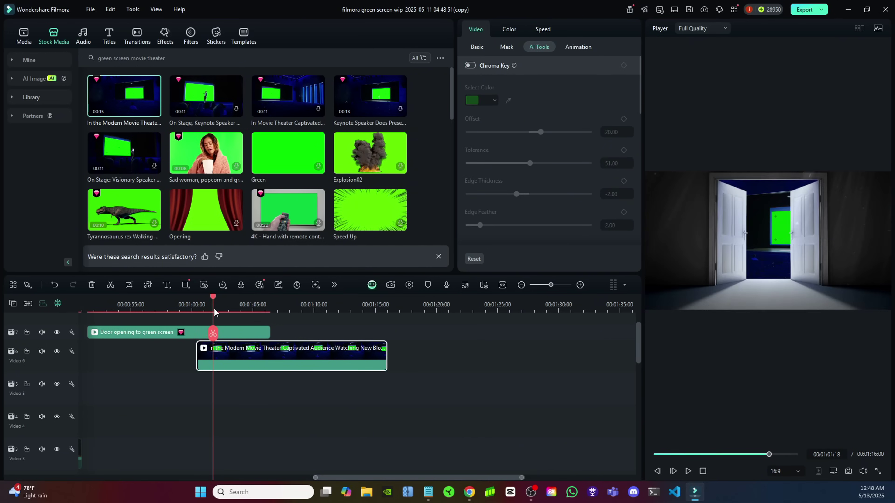
drag(211, 296, 230, 297)
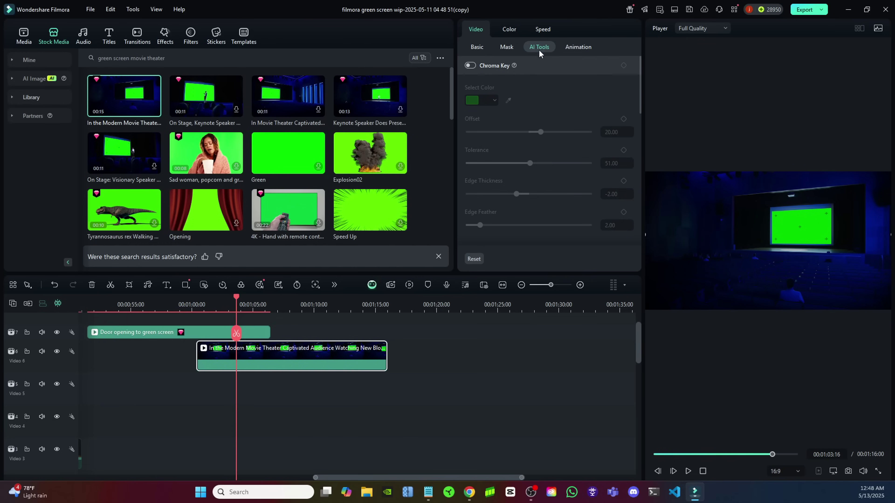
click(471, 65)
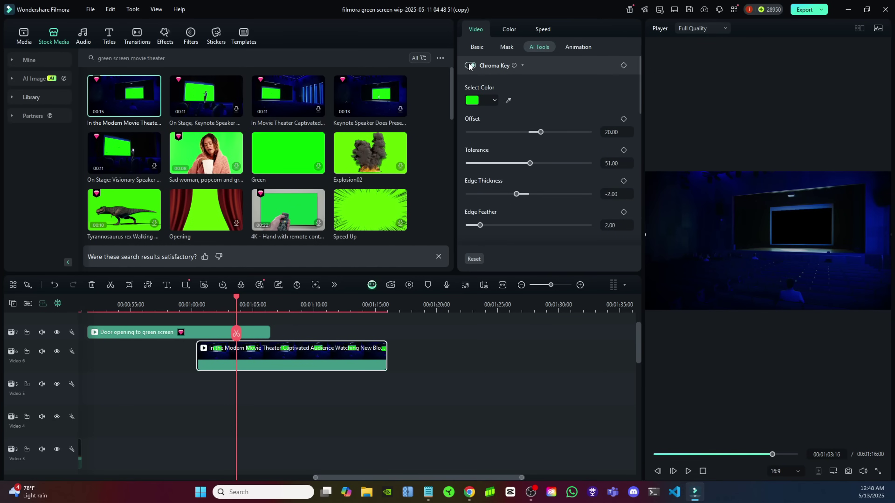
Step: Generate Illustration-style AI images of "a spanish woman in a red flower dress in a dancing motion, all green background" and download the first result
click(29, 60)
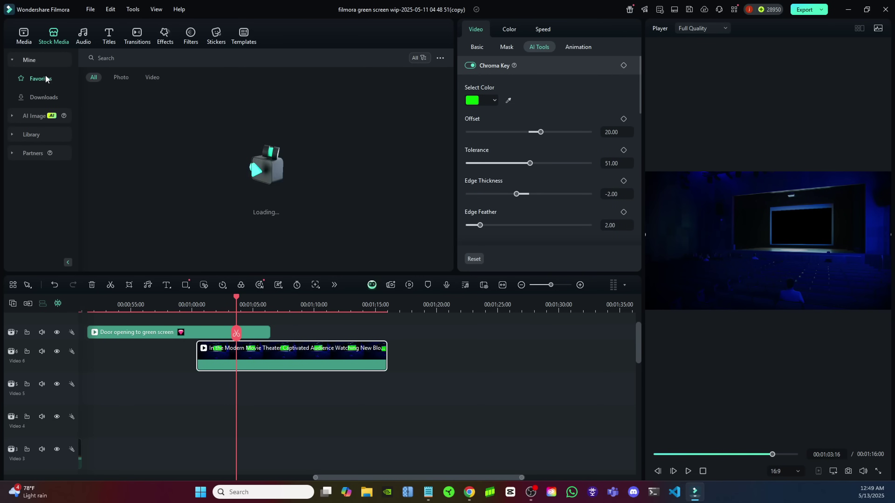
click(32, 117)
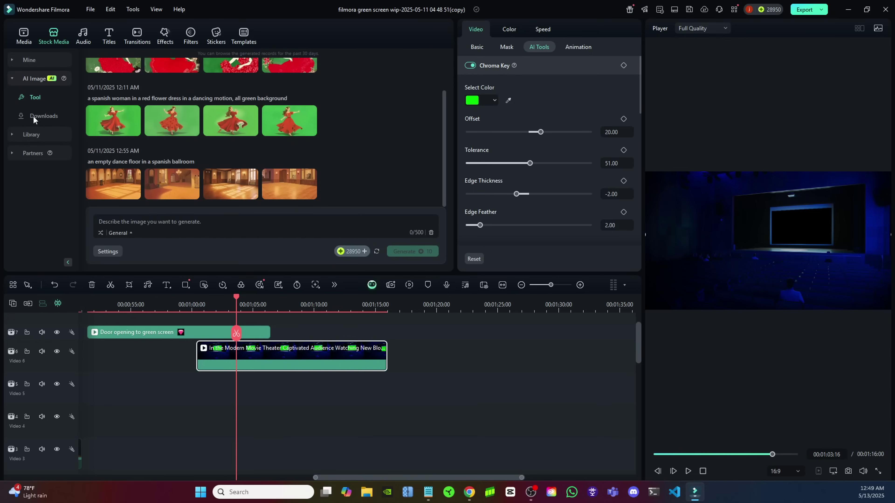
click(165, 224)
text(a spanish woman in a red flower dress in a dancing motion, all green background)
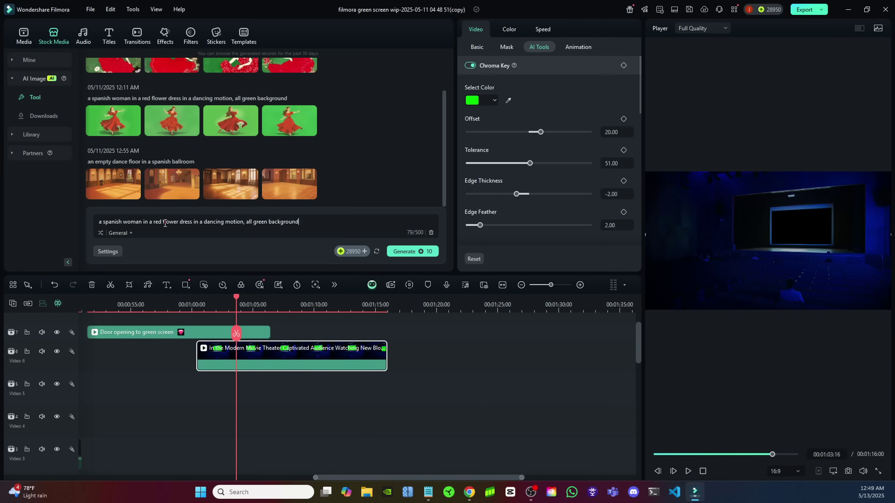
click(130, 233)
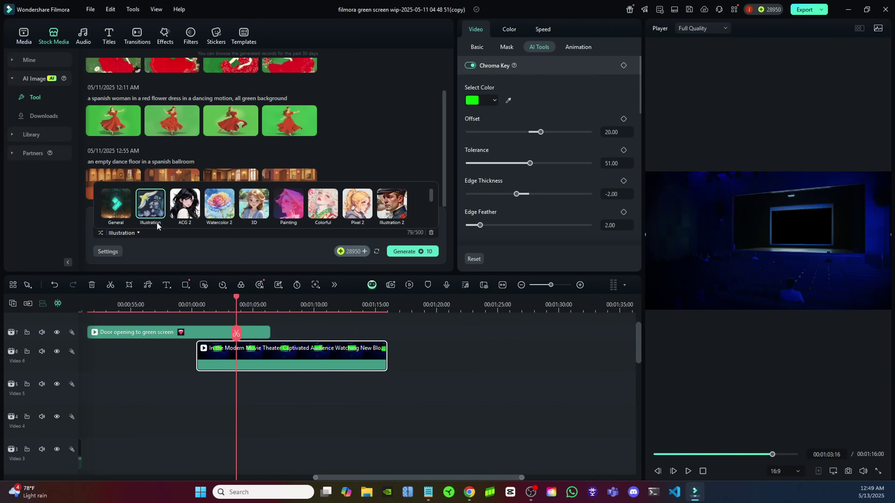
click(410, 251)
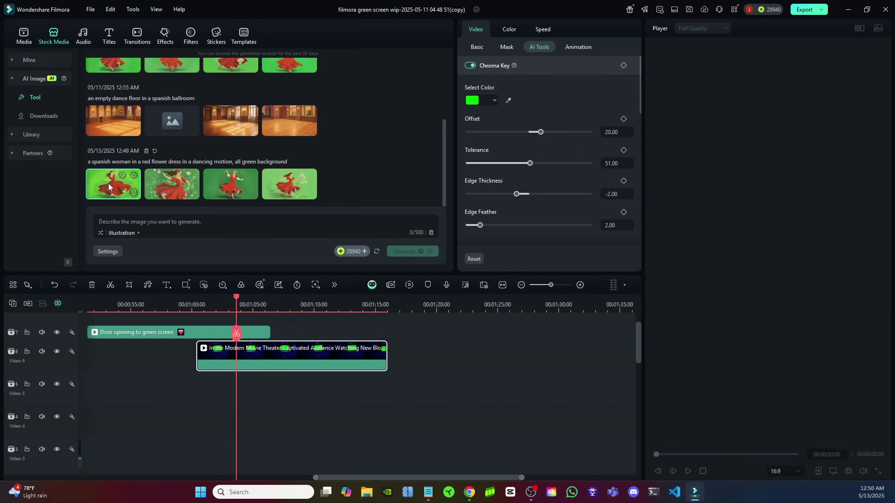
click(109, 186)
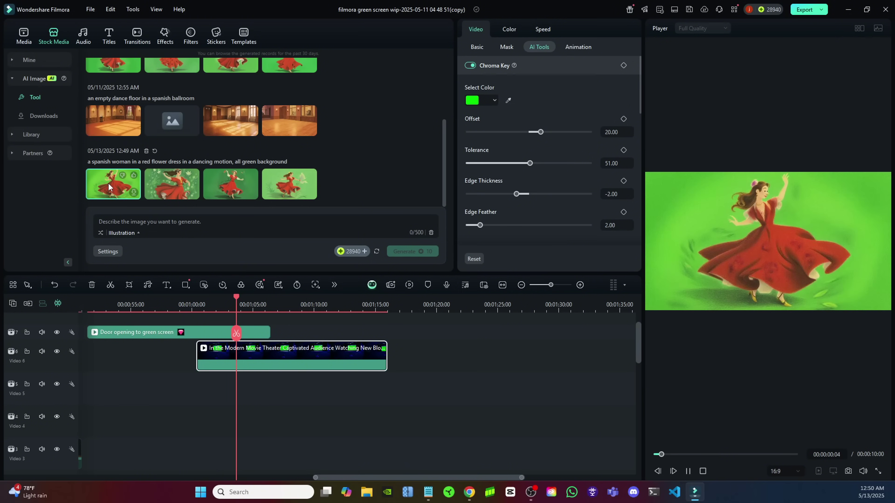
click(133, 193)
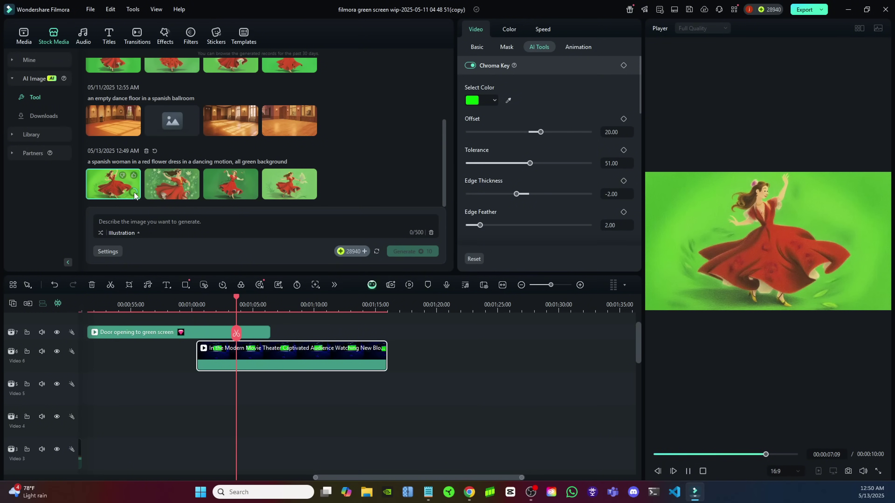
Step: Generate a video from the dancer image with prompt "a Spanish woman in a red flower dress doing a beautiful salsa dance with spins and twirls"
click(24, 38)
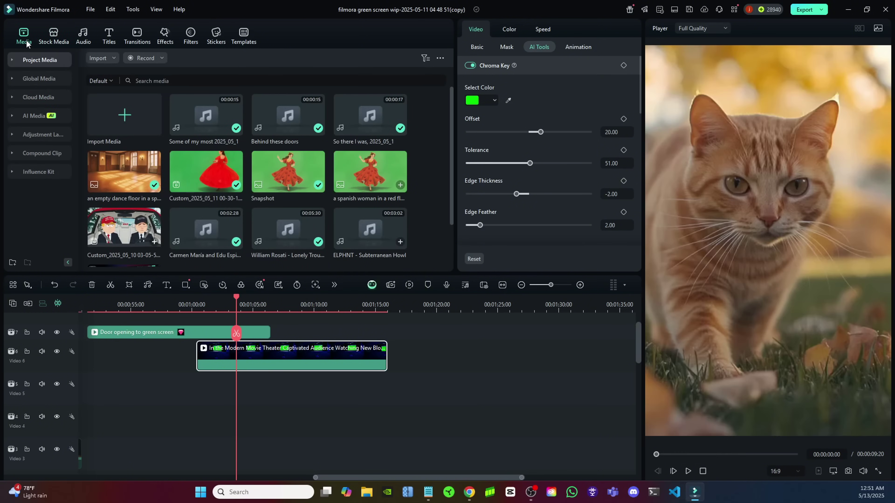
click(33, 117)
click(114, 140)
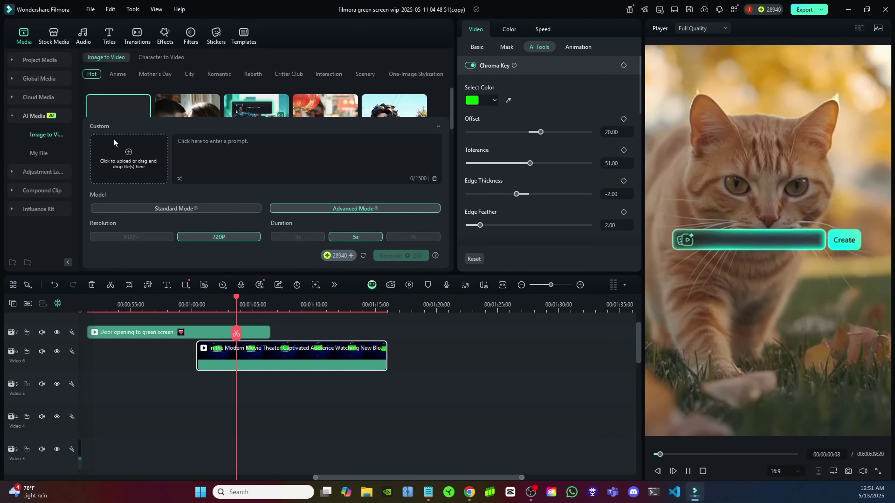
click(132, 159)
click(366, 229)
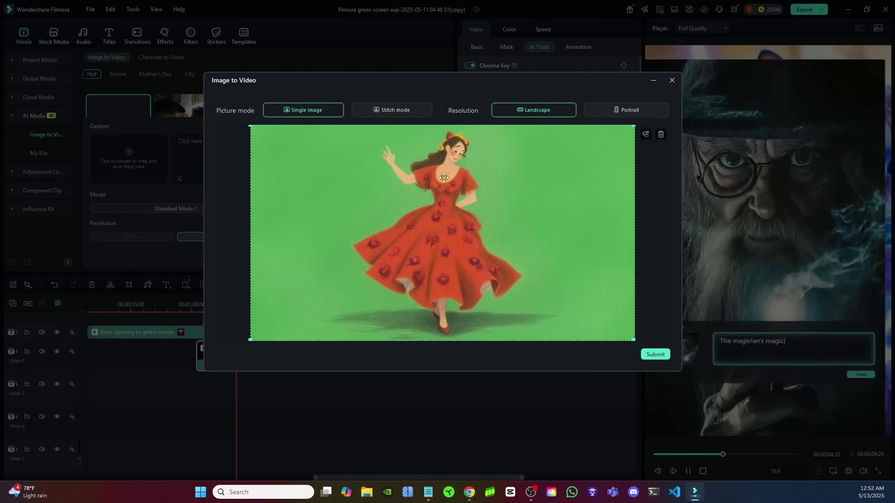
click(655, 355)
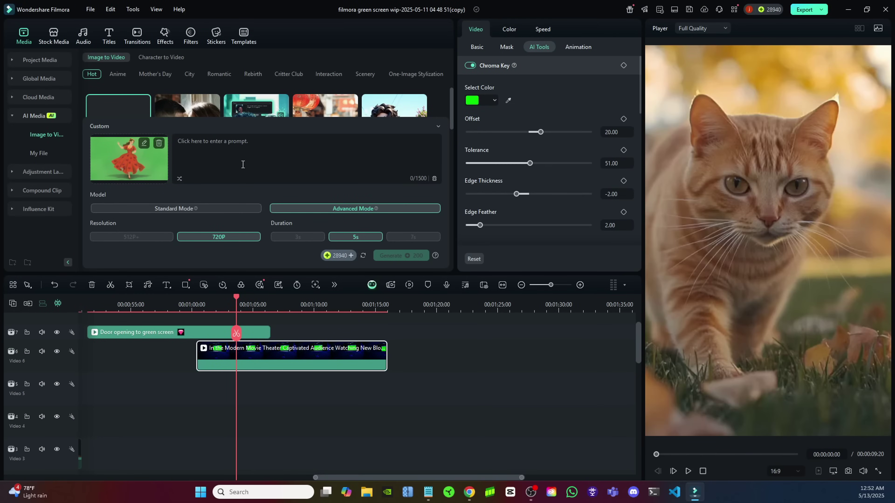
text(a Spanish woman in a red flower dress doing a beautiful salsa dance with spins and twirls)
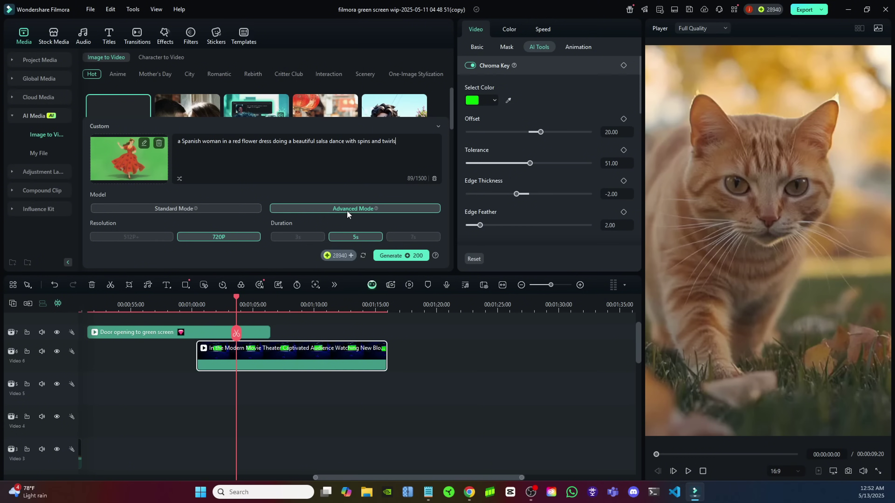
click(401, 255)
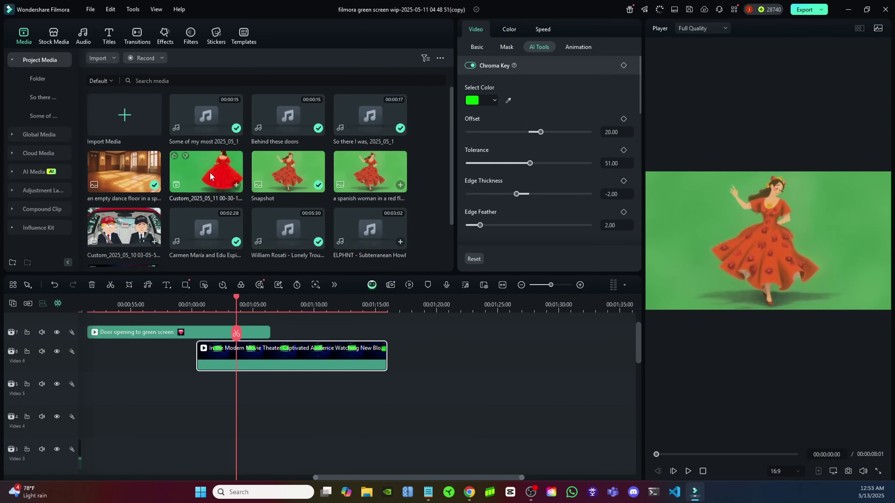
Step: Place the dancer video twice beneath the theater clip and fit it to the cinema screen with 38.10% scale and -5.04° rotation
drag(216, 168, 282, 392)
click(503, 257)
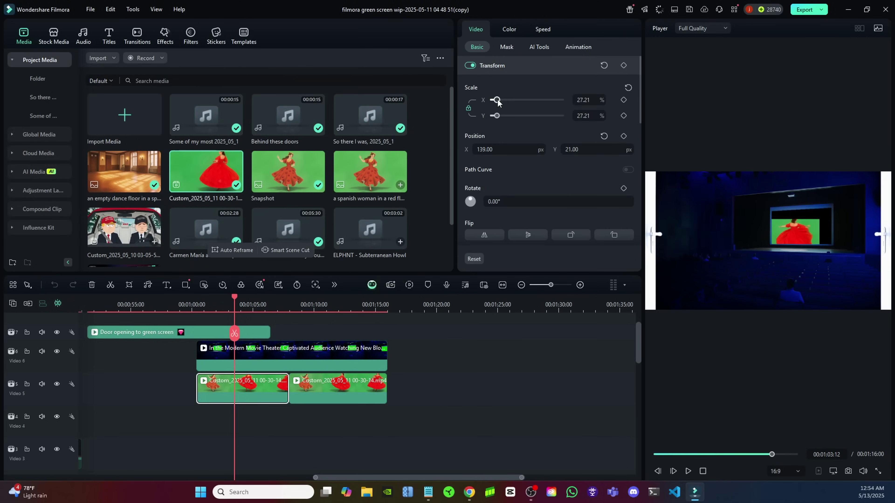
drag(498, 100, 499, 101)
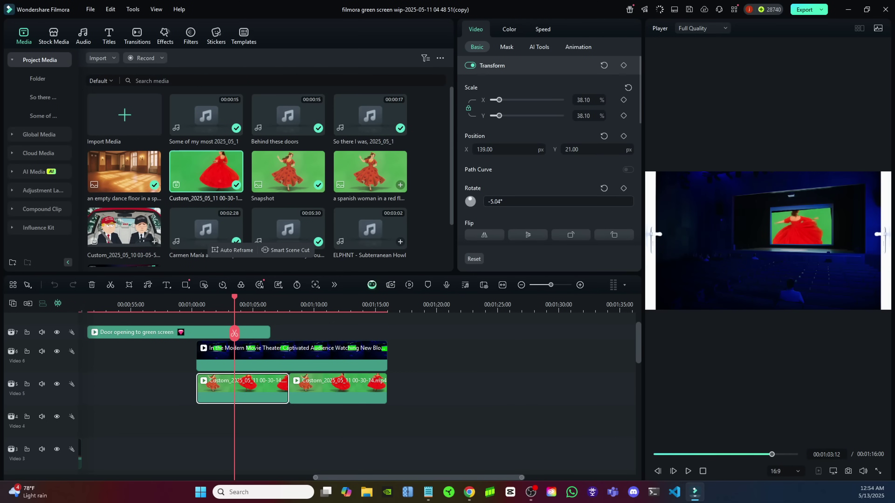
Step: Enable Chroma Key on the dancer clips and check the keyed result along the timeline
click(539, 47)
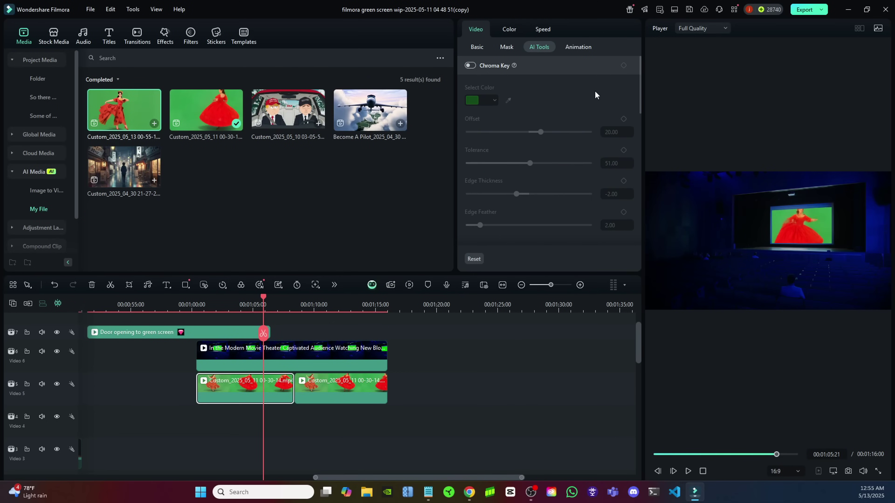
click(469, 66)
drag(227, 296, 322, 299)
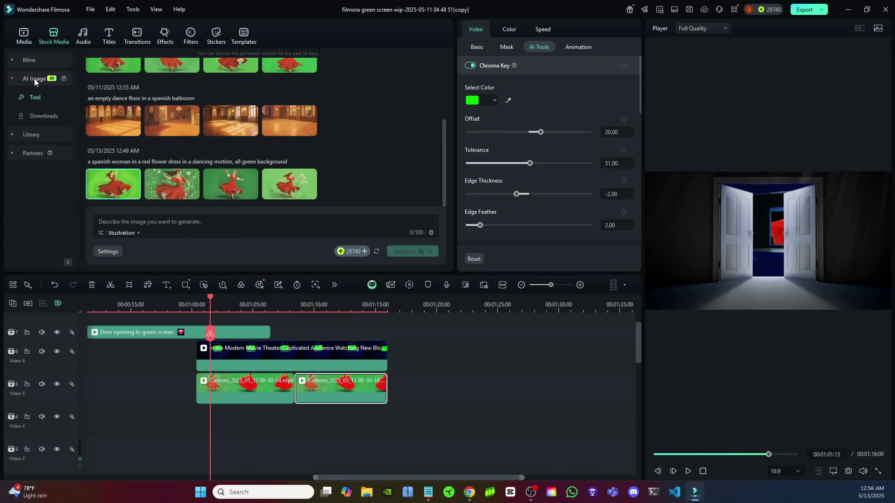
Step: Generate AI images from the prompt "an empty dance floor in a spanish ballroom"
click(35, 79)
text(an empty dance floor in a spanish ballroom)
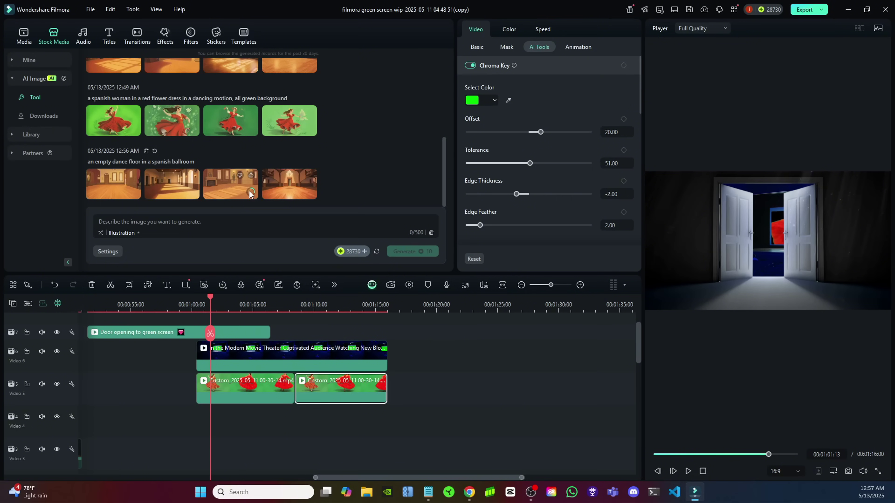
Step: Place the ballroom image beneath the dancer clips, extended to their end and scaled to 76.19% at position 115, 36
drag(124, 171, 201, 430)
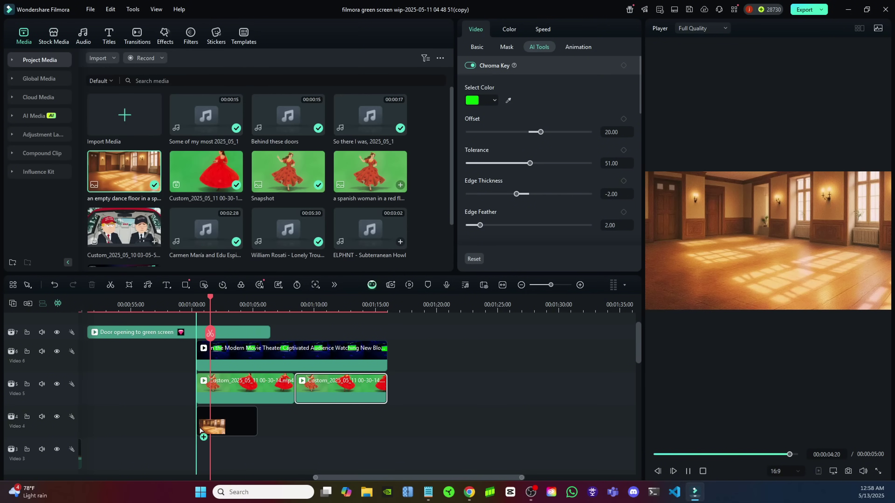
drag(257, 421, 387, 422)
click(220, 303)
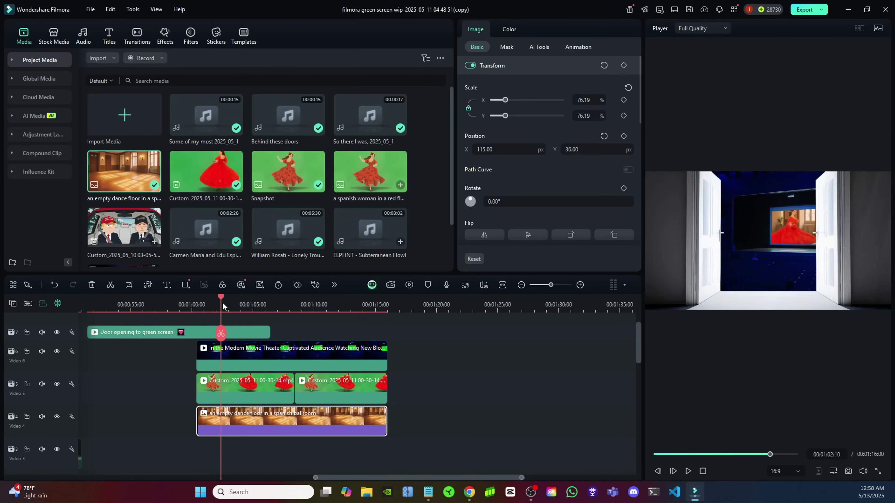
drag(222, 302, 341, 296)
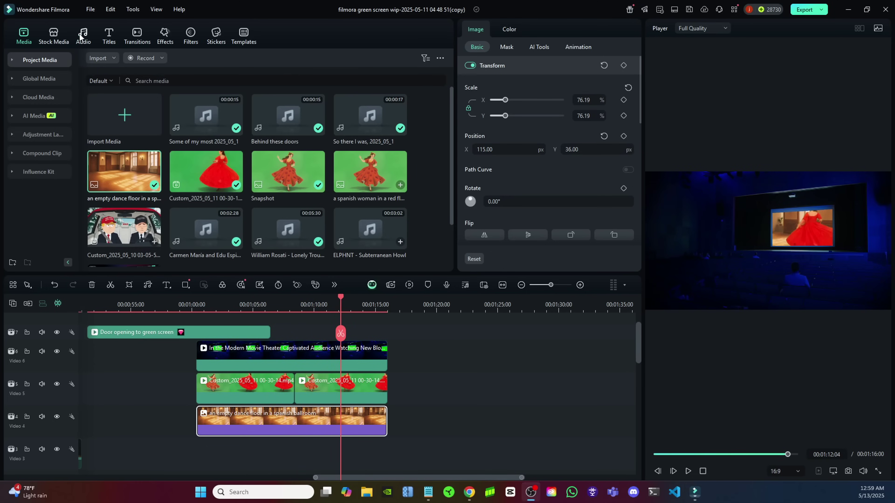
Step: Enter a text-to-speech script beginning "Some of my most favorite memories are when I used to watch my Mother dance in the ballroom"
click(81, 36)
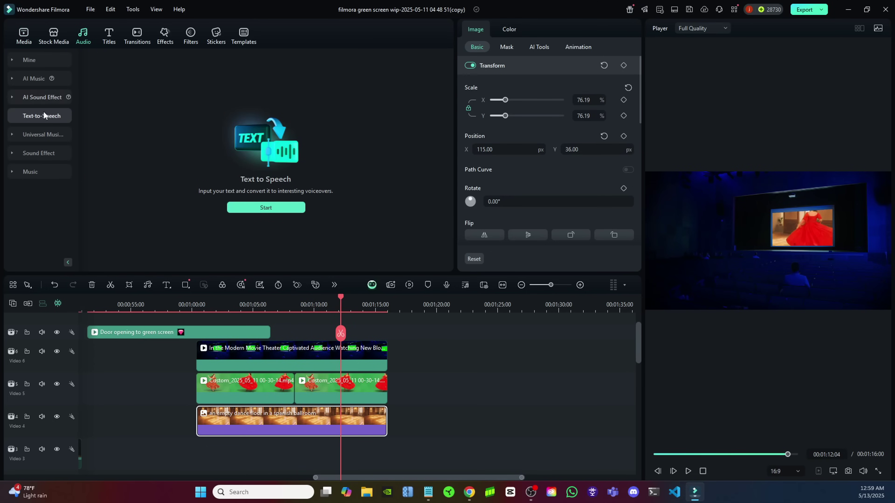
click(285, 208)
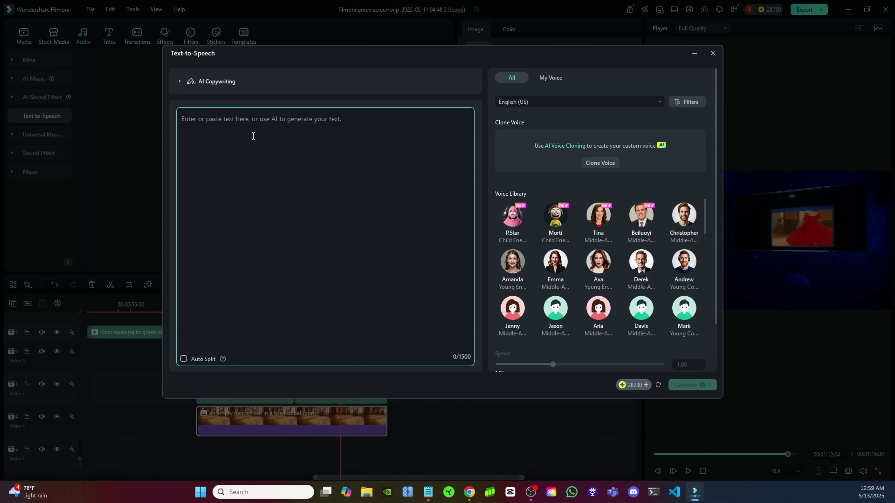
text(Some of my most favorite memories are when I used to watch my Mother dance in the ballroom after all the guests left. Even though it was just the two of us, she would dance like the whole world was watching.)
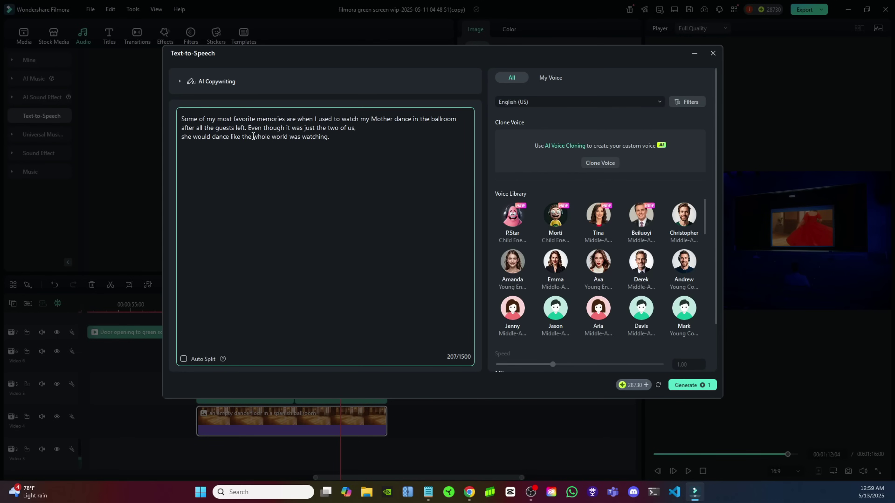
Step: Generate the voiceover in Spanish (Spain) with the CRISTINA voice
click(533, 103)
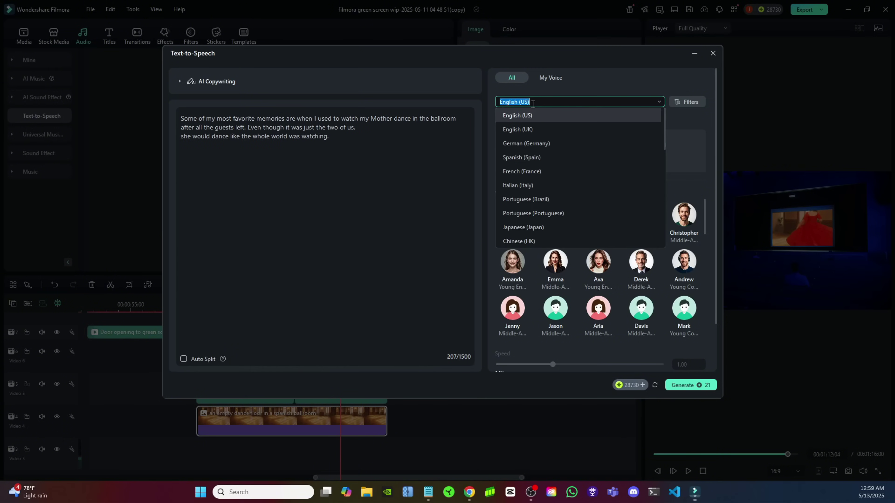
click(511, 157)
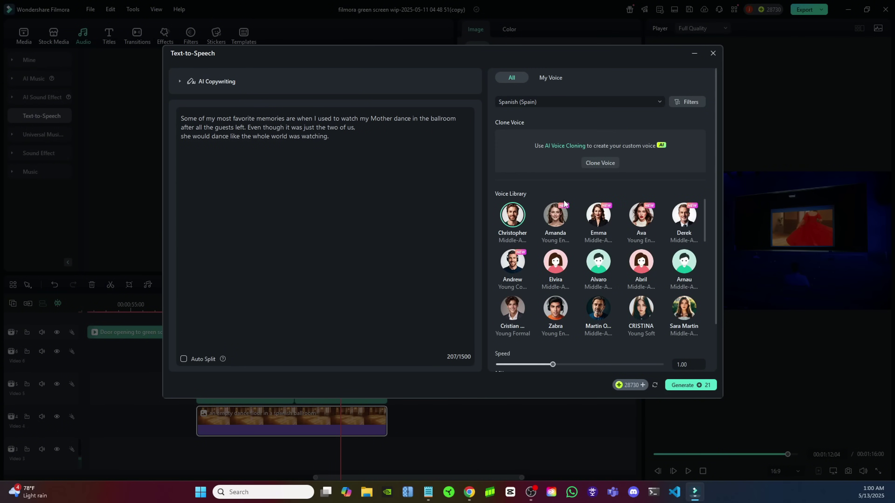
mouse_move(641, 315)
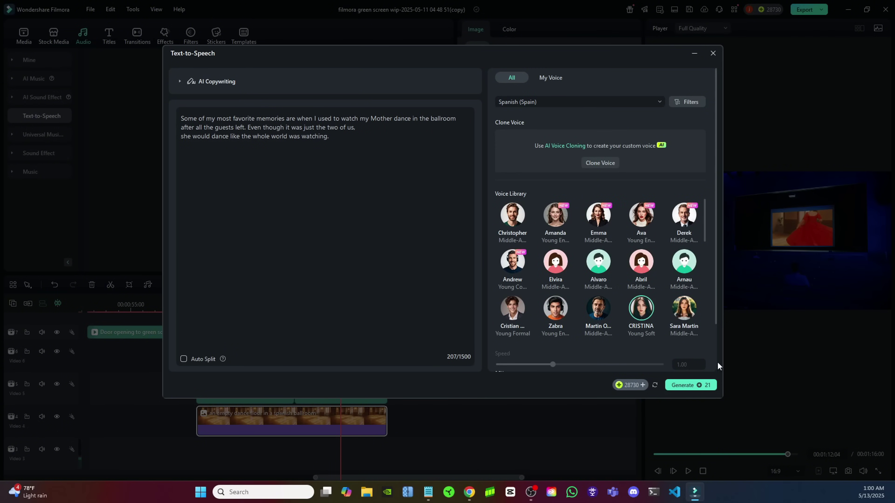
click(692, 385)
Step: Place the voiceover on the Audio 1 track at the theater clip's start, raise its volume to 14.63 dB, and play the scene
drag(288, 127, 117, 399)
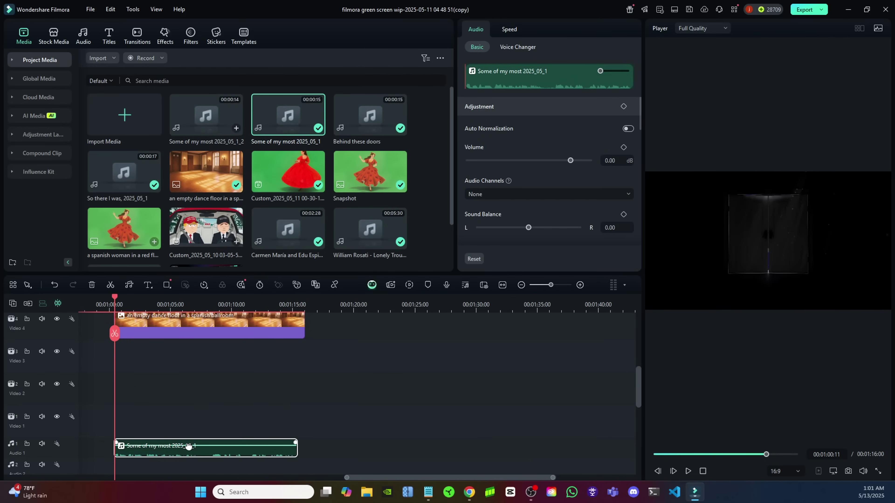
drag(189, 446, 189, 442)
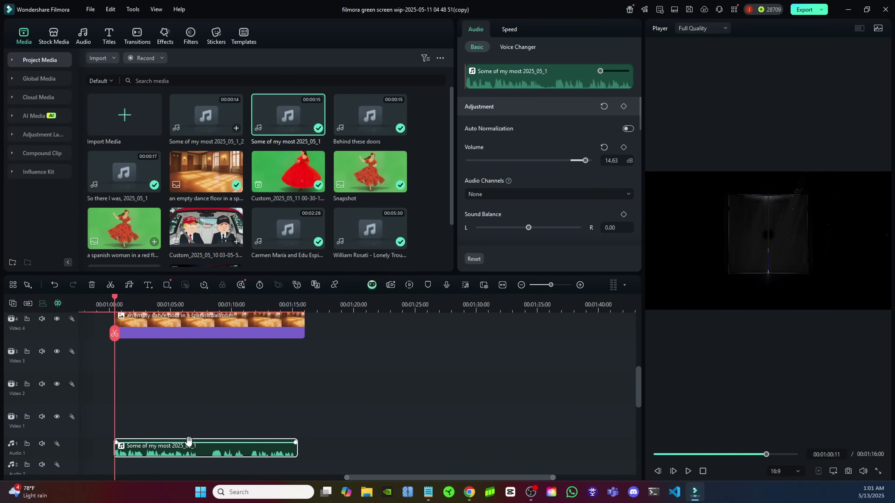
scroll(202, 390, up, 3)
click(688, 471)
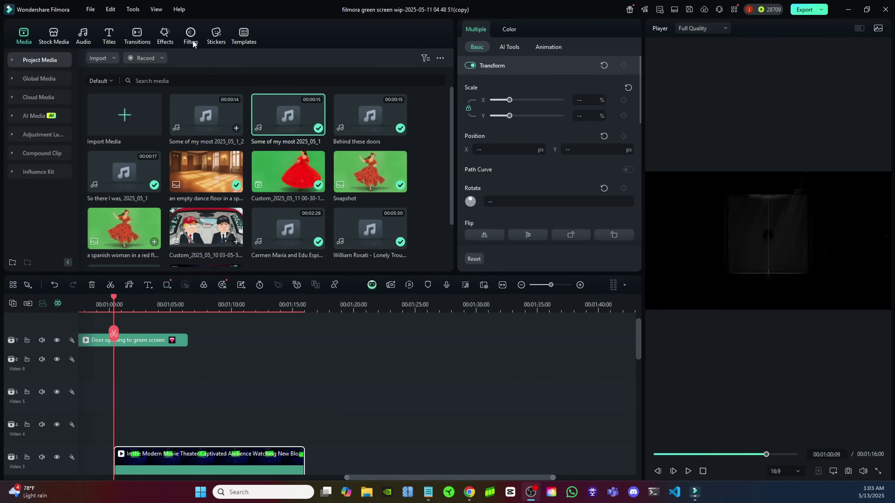
Step: Search the stickers for petals and place Petals (Pink) 2 on Video 6 across the full theater clip, with opacity set to 63
click(210, 34)
click(167, 57)
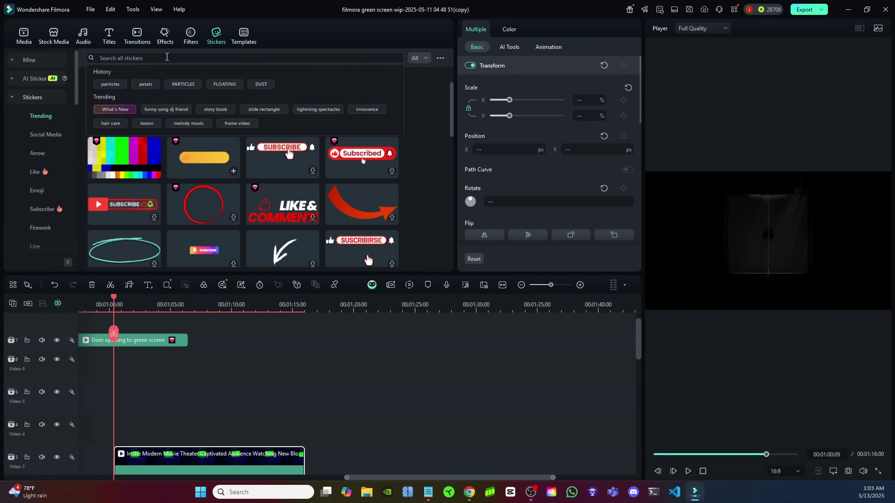
text(petals)
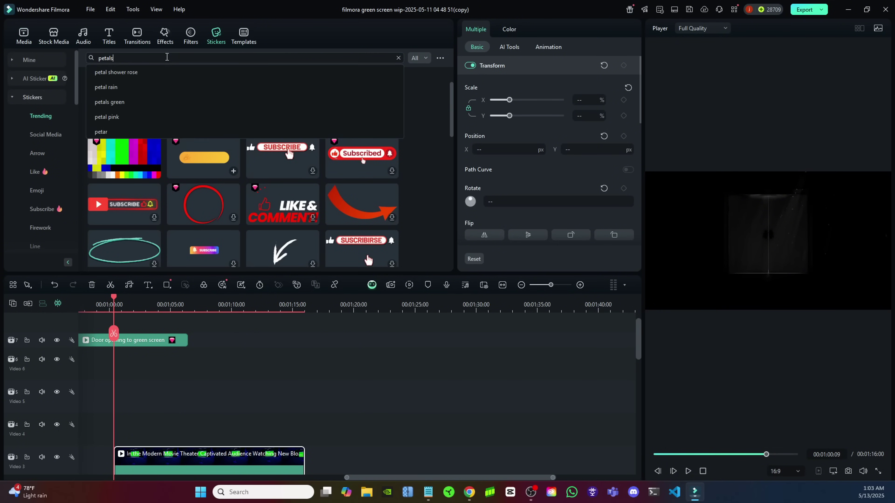
key(Return)
drag(362, 189, 116, 374)
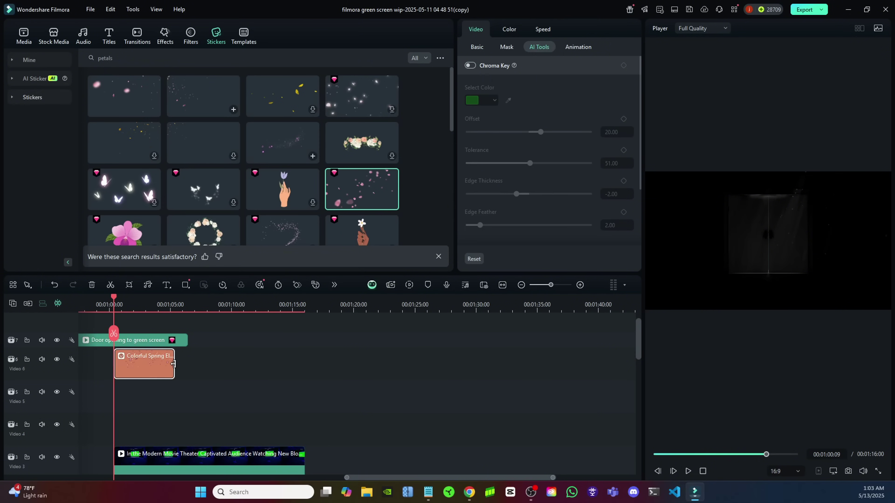
drag(203, 363, 304, 363)
click(131, 297)
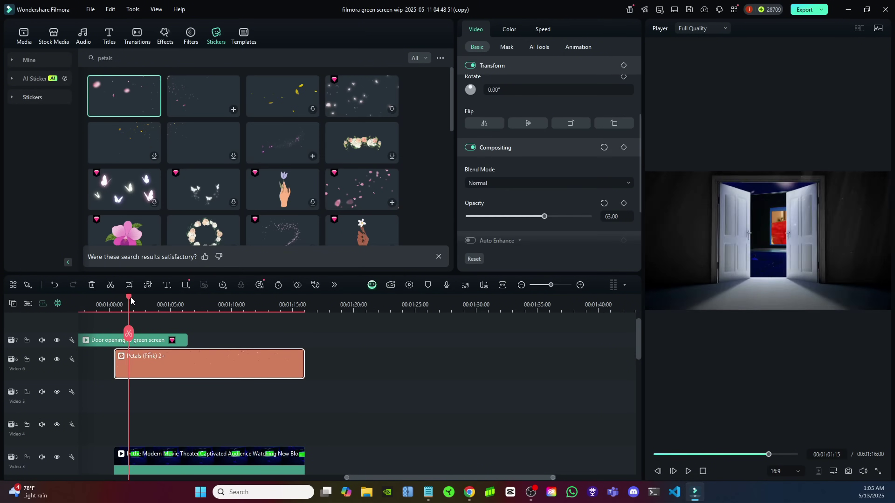
drag(132, 297, 114, 297)
Step: Generate an AI music track with the Heavy & Ponderous mood
click(86, 37)
click(26, 79)
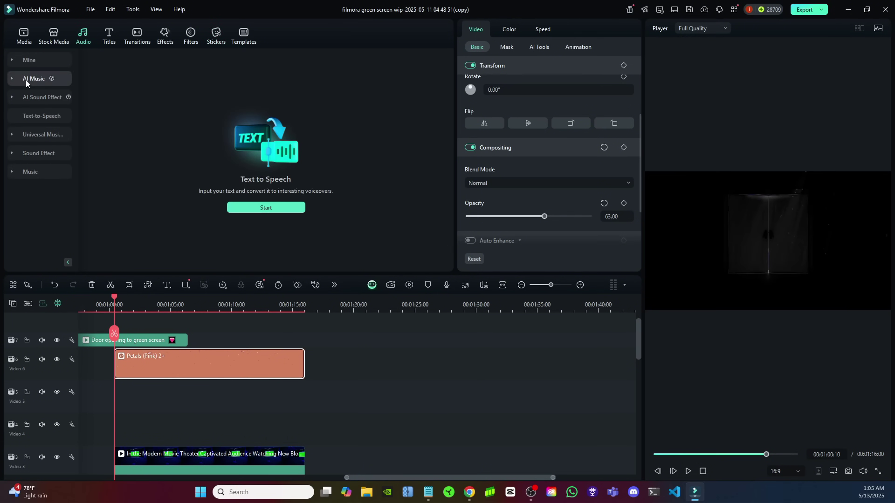
click(250, 230)
click(147, 172)
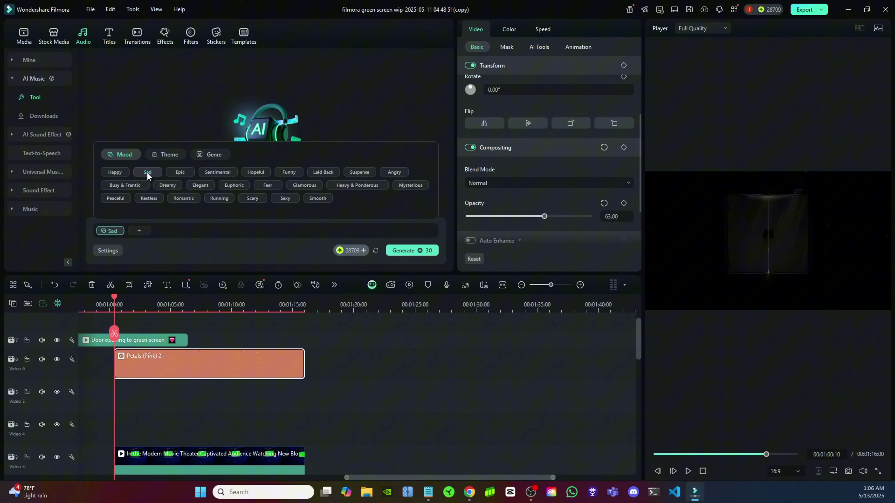
click(184, 172)
click(359, 186)
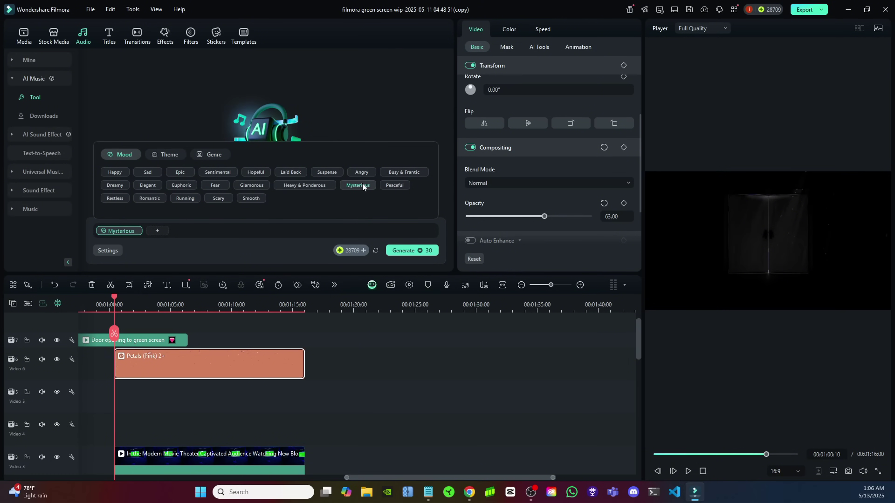
click(299, 184)
click(412, 251)
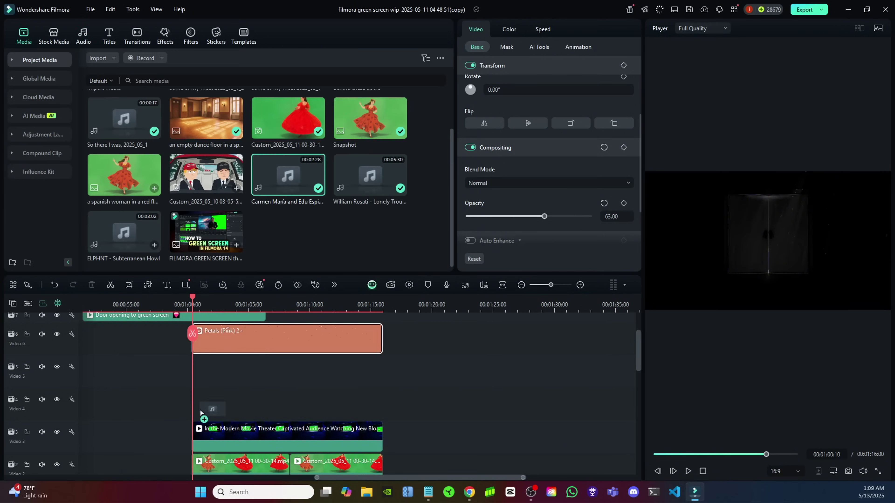
Step: Place the "Love in Mexico" track on Audio 2 near the theater clip's start and play the scene
drag(201, 412, 183, 469)
key(space)
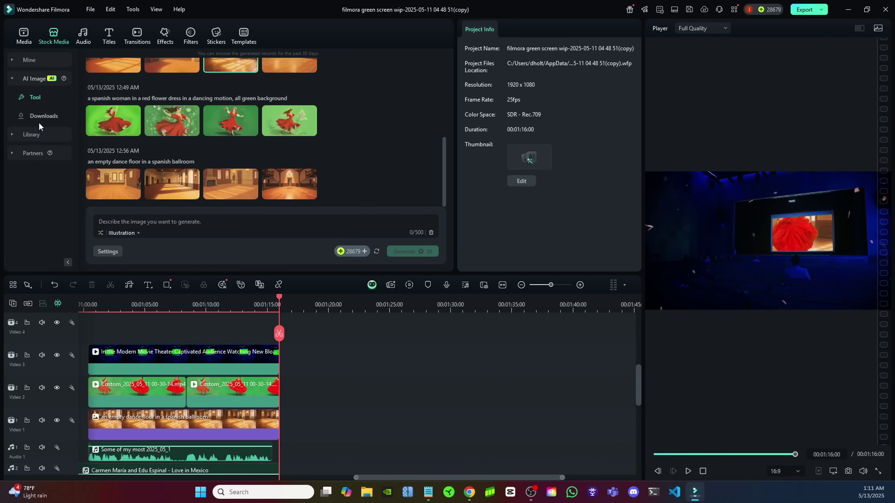
Step: Search the stock library for "green screen door open" and place the man-walking-to-open-door clip on Video 3 directly after the theater clip
click(38, 137)
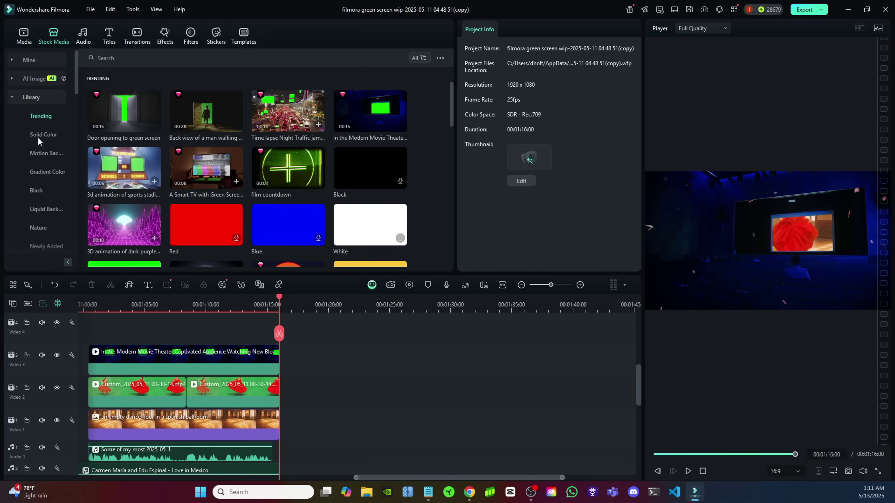
click(135, 57)
text(green scr)
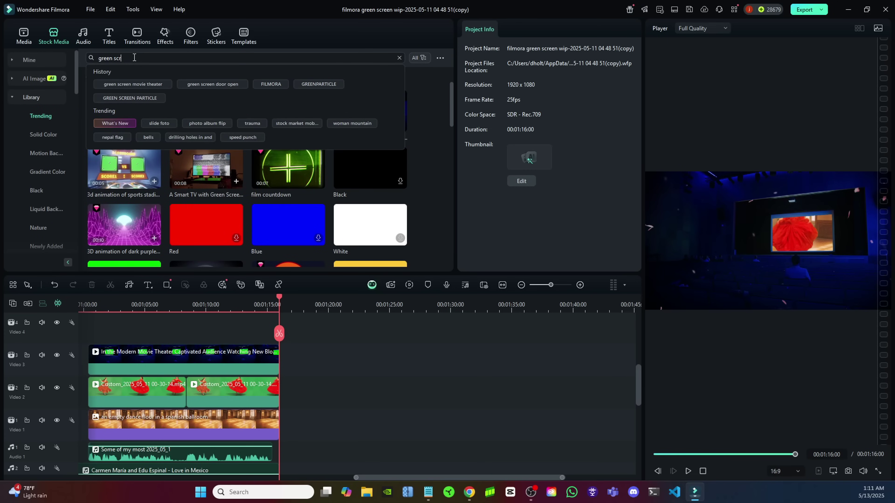
text(een door open)
key(Return)
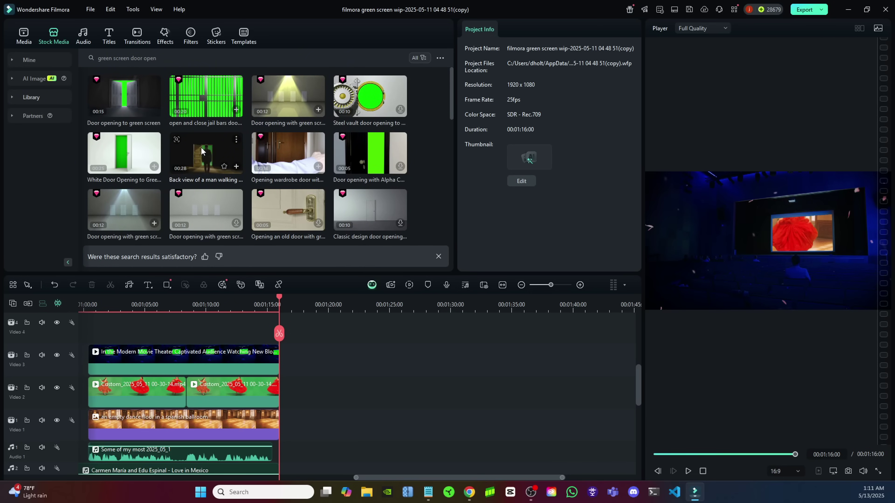
drag(183, 151, 284, 353)
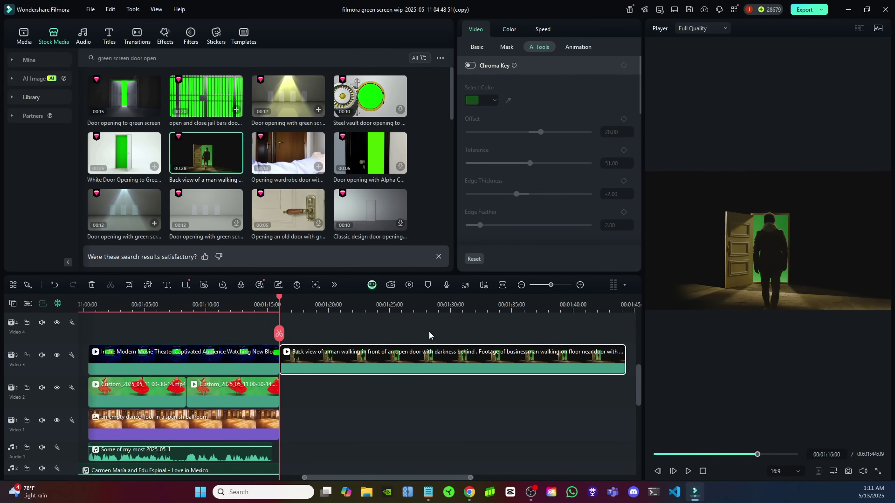
Step: Turn on Auto Enhance and Chroma Key for the walking-man clip
click(478, 47)
scroll(501, 201, down, 5)
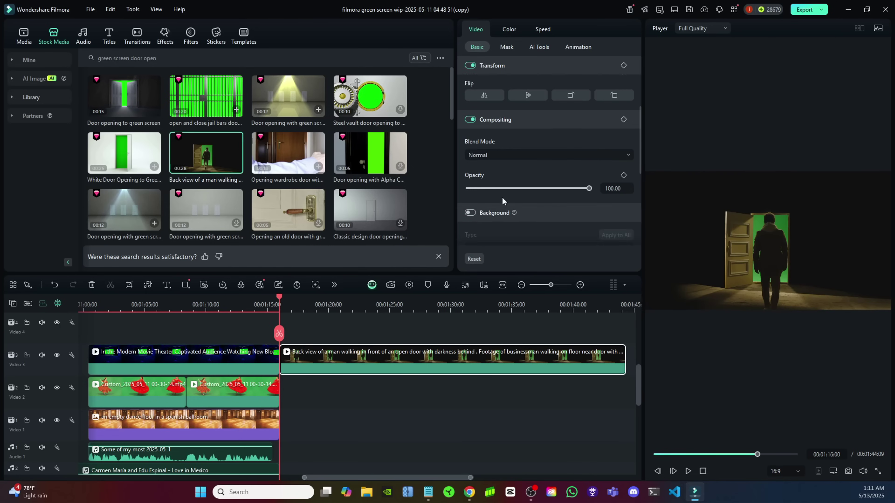
click(469, 181)
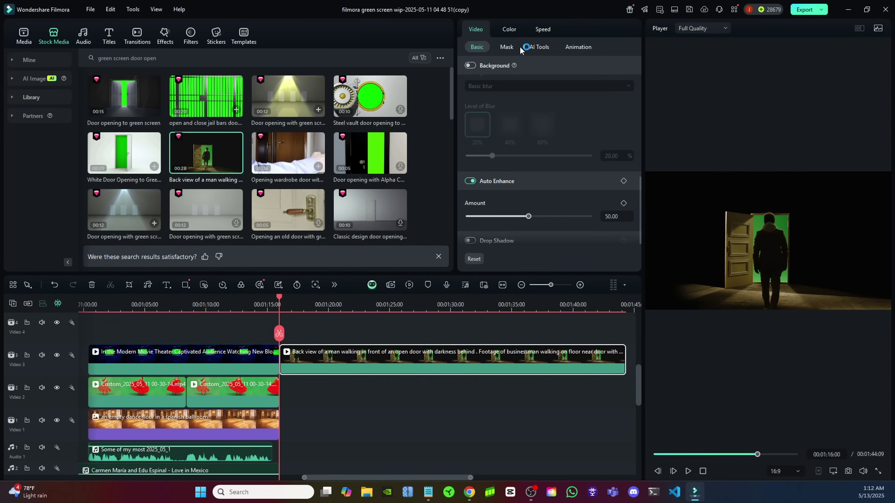
click(536, 47)
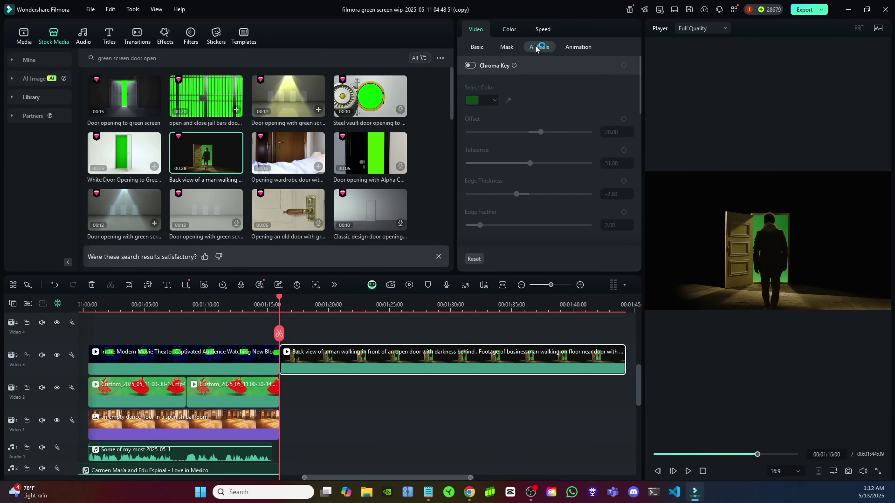
click(469, 66)
Step: Keyframe the walking-man clip's scale to grow to 206.80% at 00:01:24:13 and larger still at 00:01:32:21
click(383, 369)
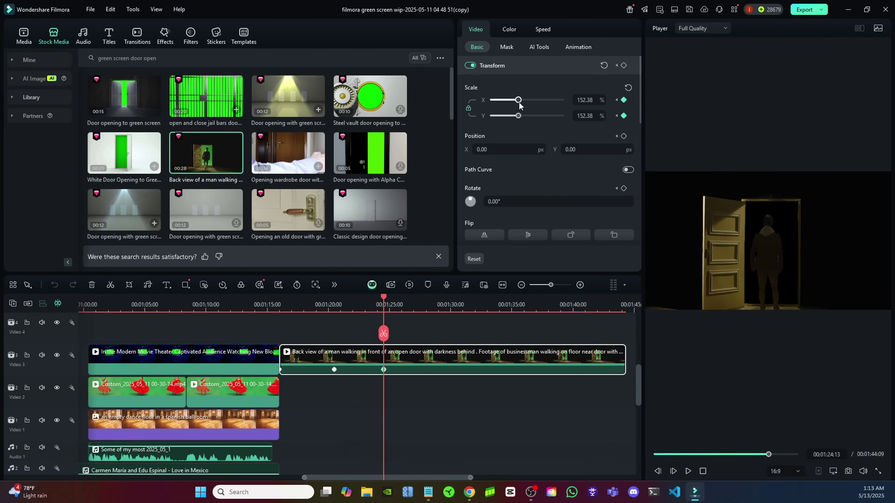
drag(384, 298, 486, 300)
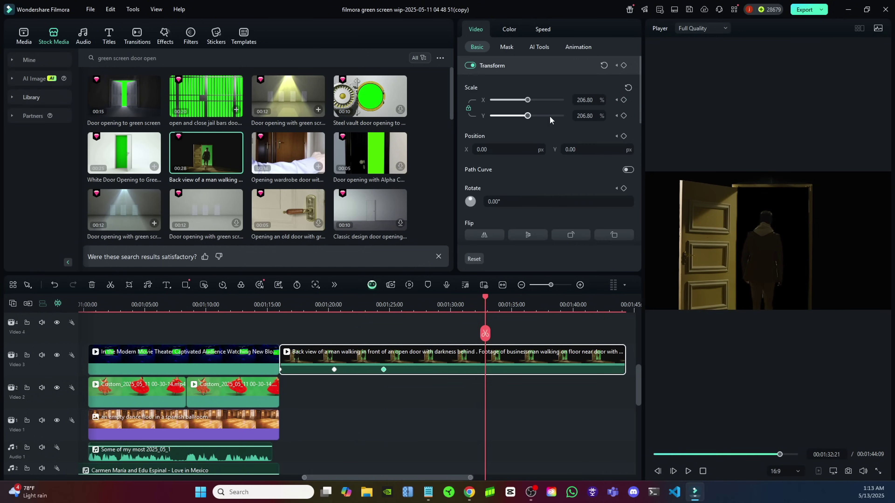
drag(528, 100, 540, 101)
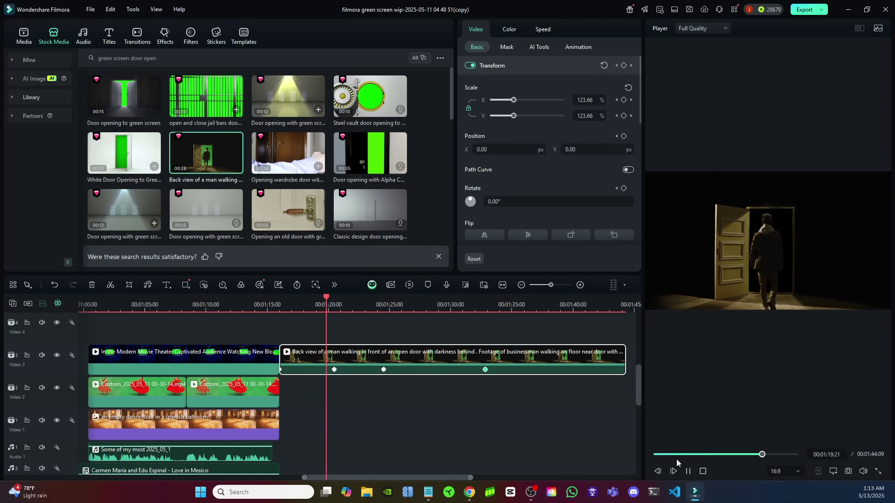
Step: Search the stickers for particles and place Green Particle Element 03 on Video 2 beneath the walking-man clip, extended to its end
click(217, 35)
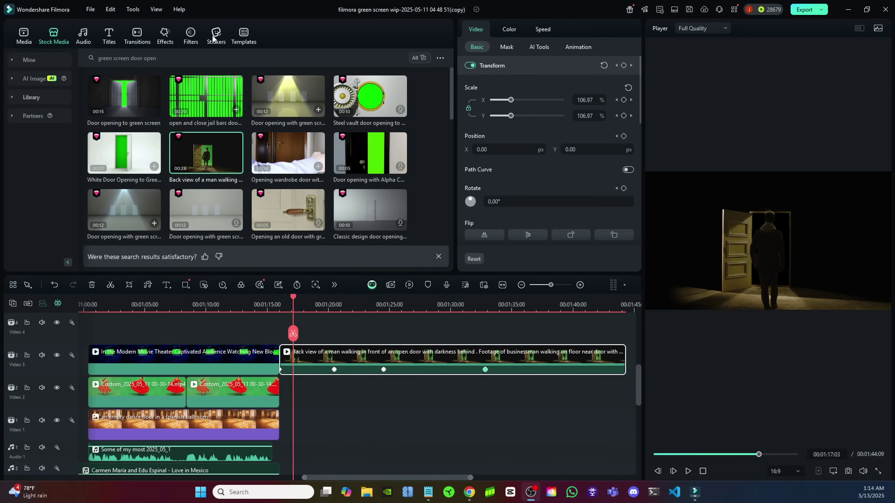
click(183, 62)
text(particles)
key(Return)
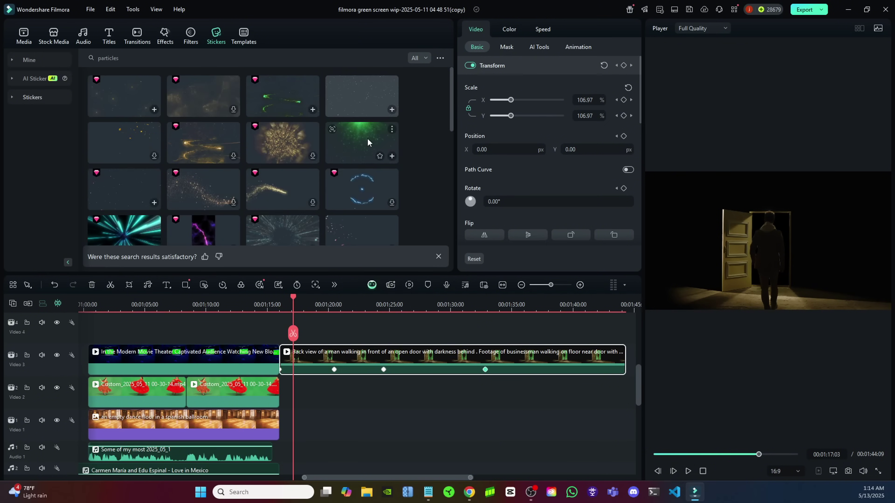
drag(367, 138, 281, 392)
drag(338, 388, 625, 390)
click(305, 305)
drag(307, 305, 288, 304)
Step: Add the Glitch Distortion effect on Video 4 across the walking-man clip at 35% opacity and play the result
click(172, 37)
click(156, 59)
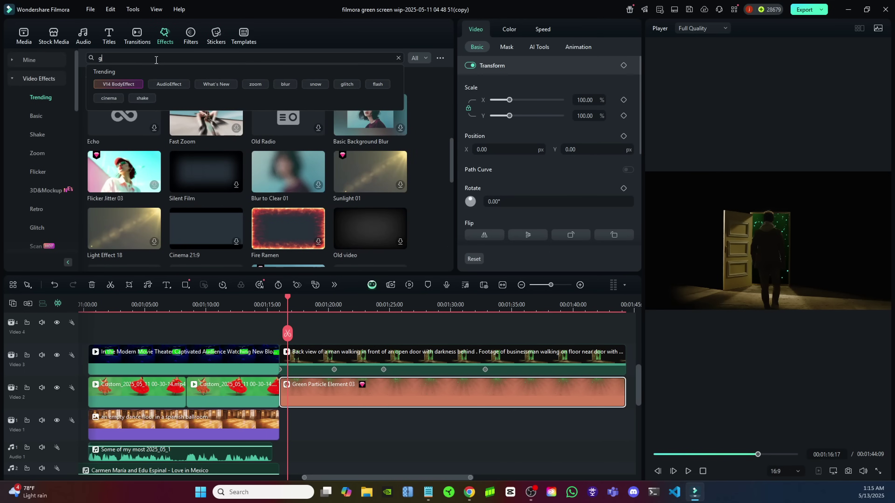
text(glitch distortion)
key(Return)
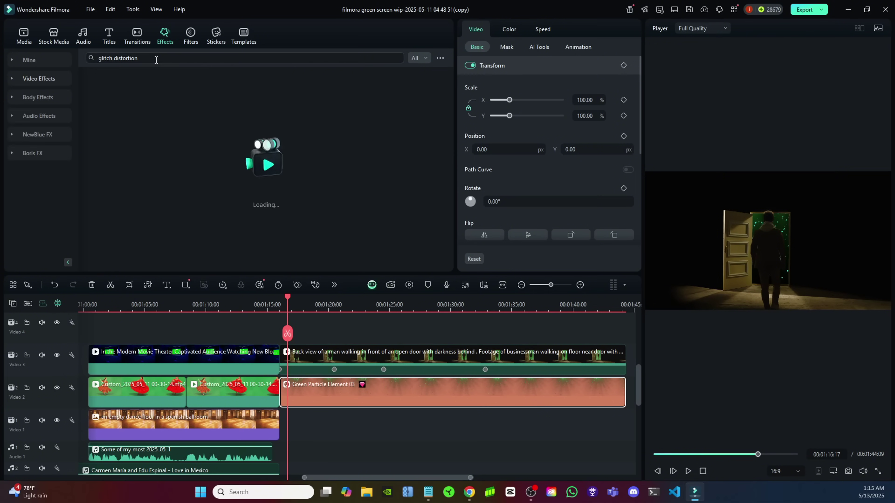
drag(107, 111, 518, 336)
drag(591, 101, 510, 110)
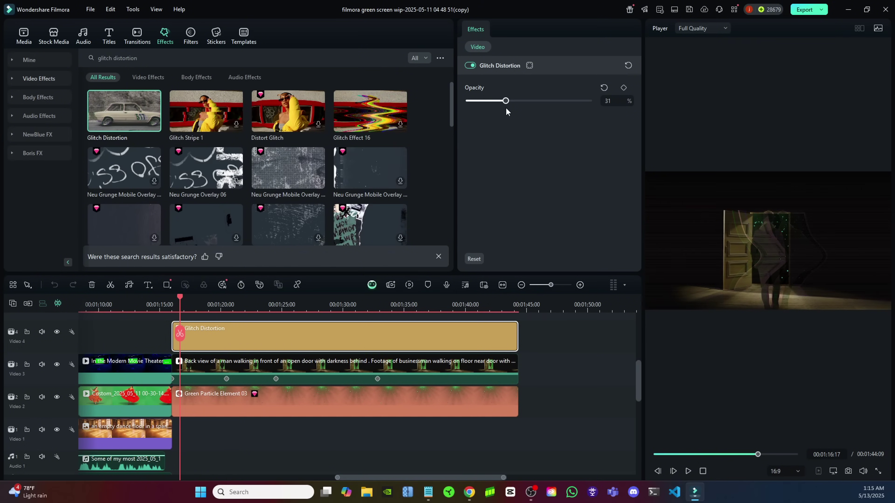
click(687, 471)
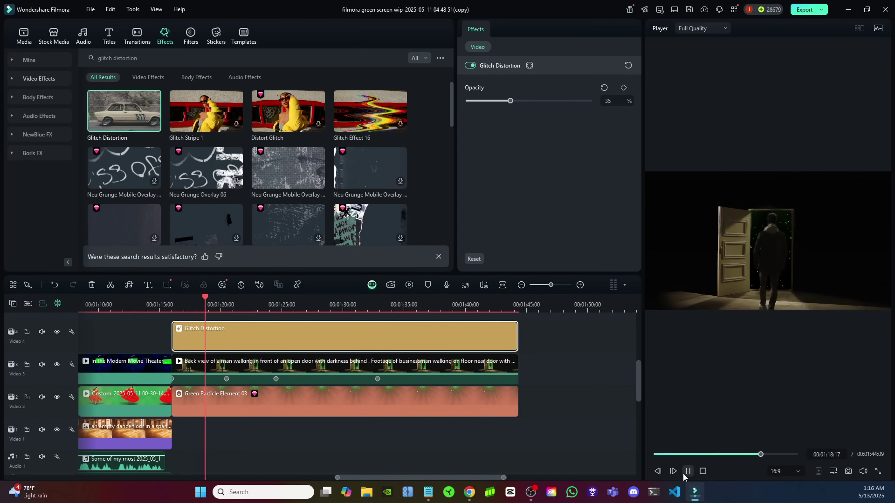
click(687, 471)
Step: Search the stock library for "film countdown" and place the green-and-purple countdown clip on Video 1, ending with the walking-man clip
click(51, 40)
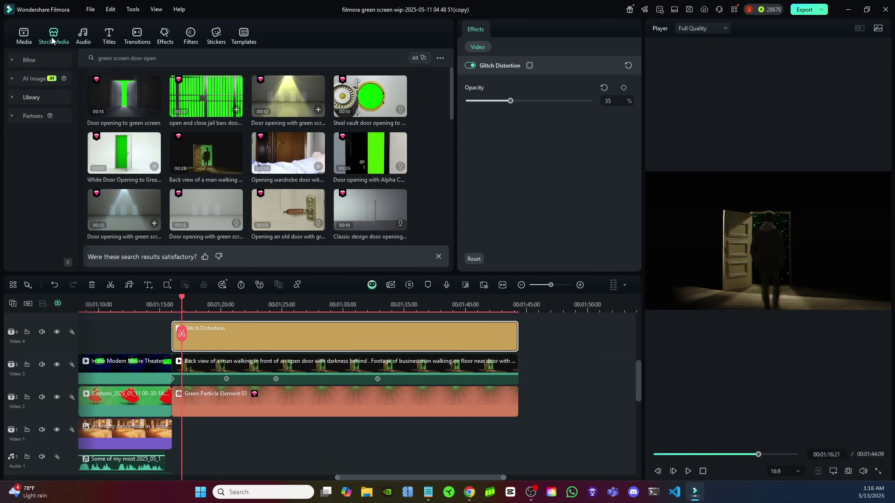
click(29, 96)
click(128, 56)
text(filmo)
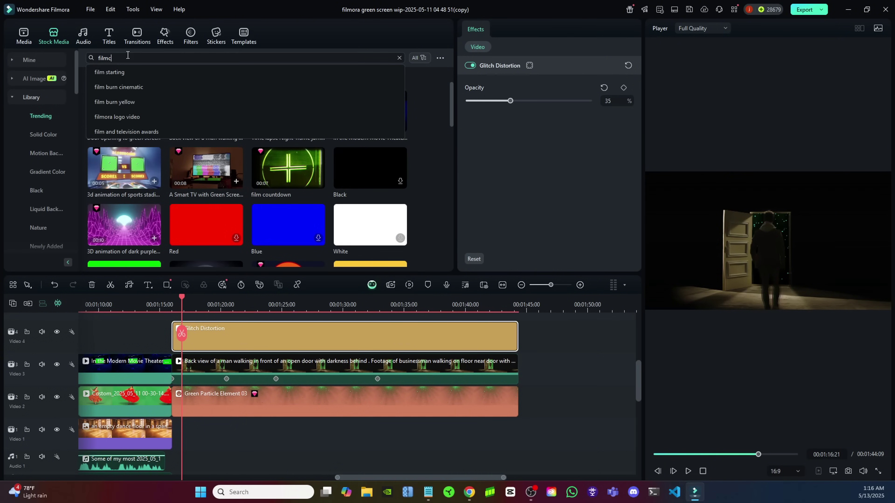
text( countdown)
key(Return)
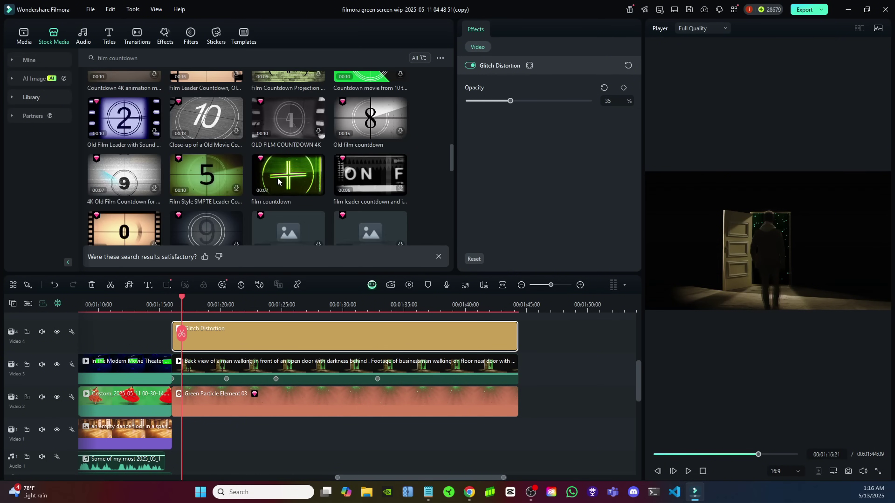
drag(278, 181, 437, 437)
click(502, 258)
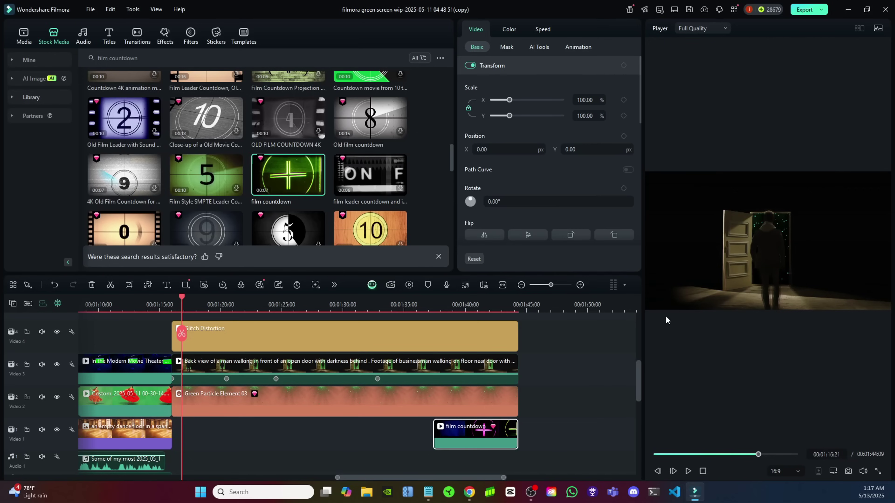
drag(436, 306, 457, 306)
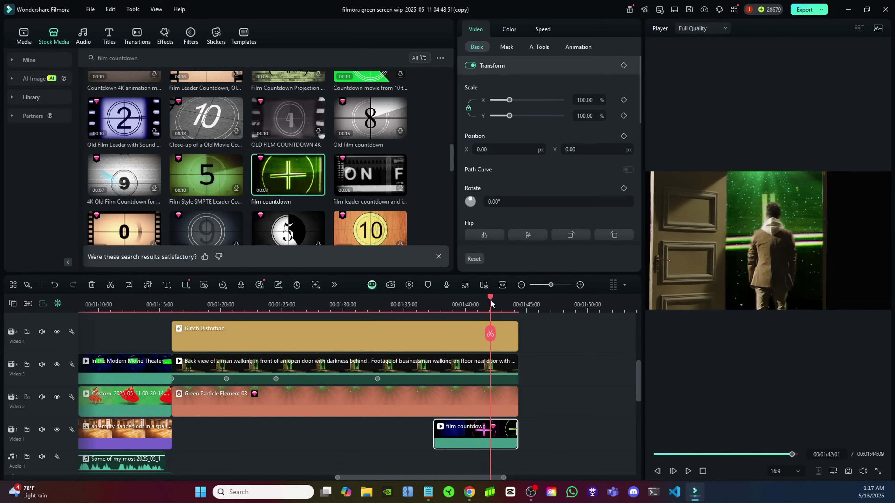
Step: Generate an English (US) voiceover with the Djano voice from the "So there I was" script and place it on Audio 1 at the walking-man clip's start
click(82, 38)
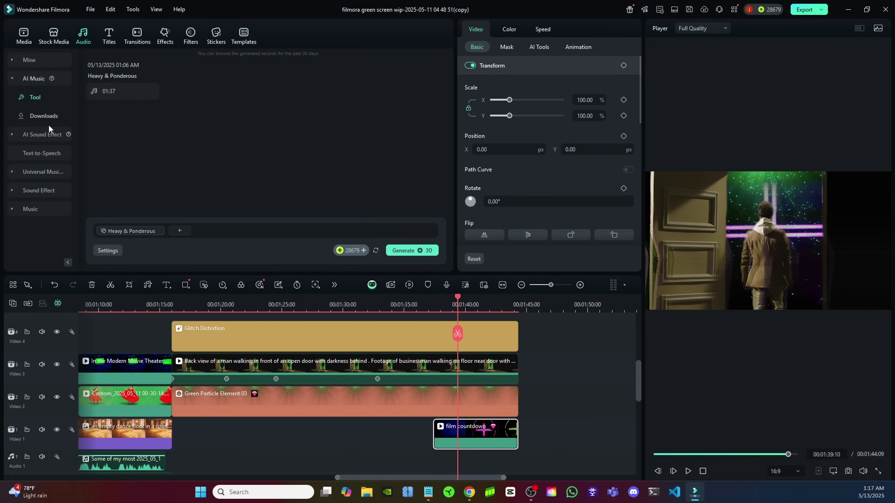
click(42, 152)
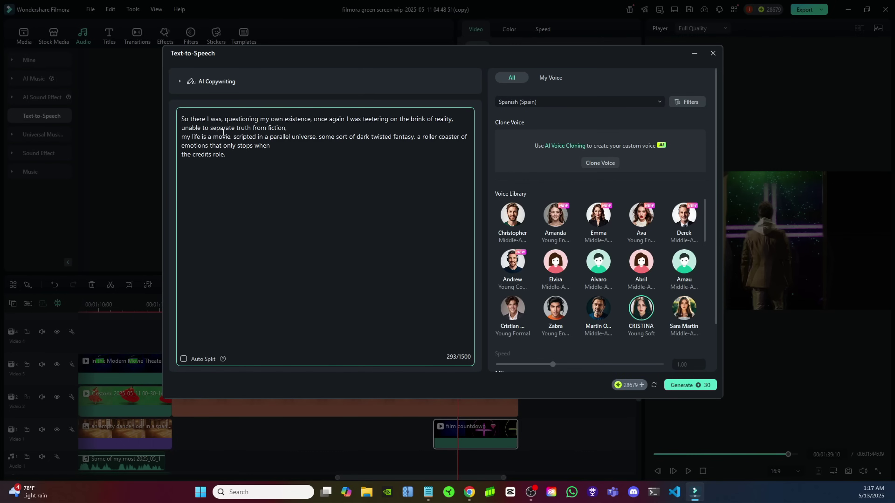
scroll(574, 284, down, 5)
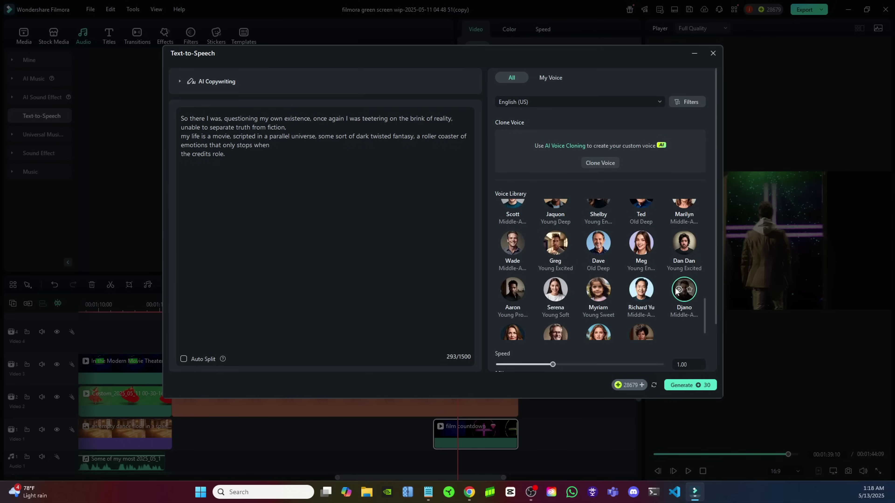
click(689, 385)
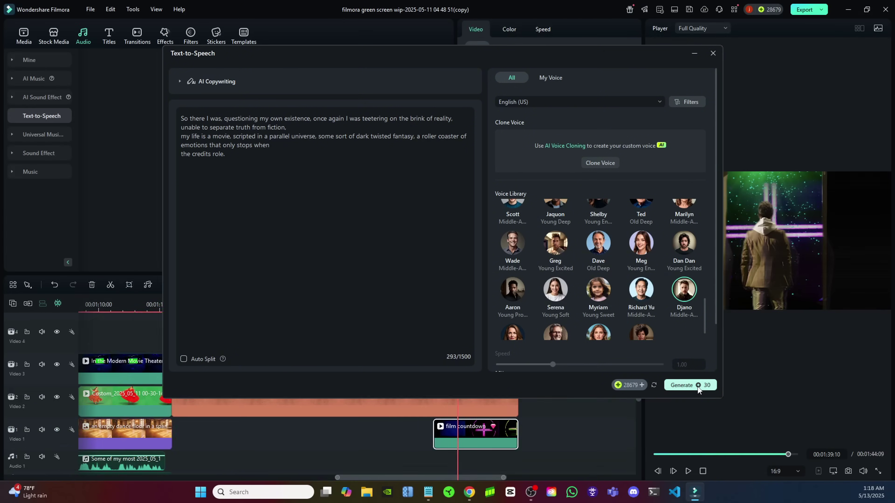
drag(567, 410, 229, 410)
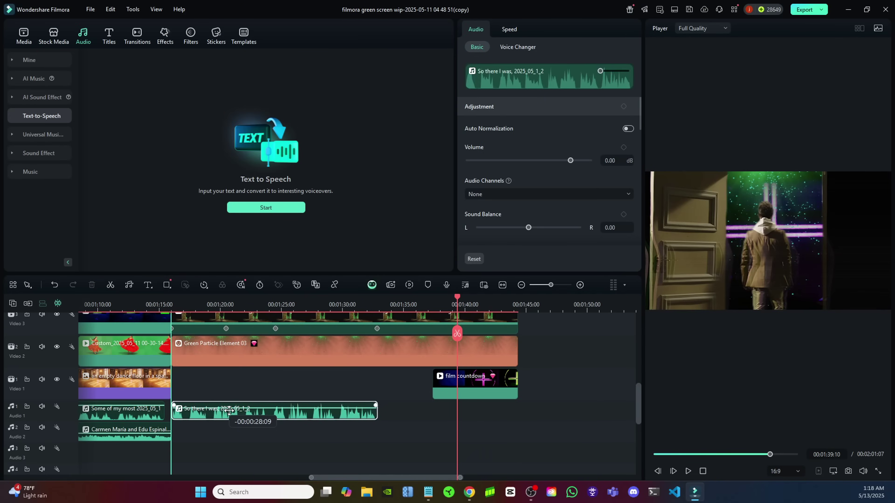